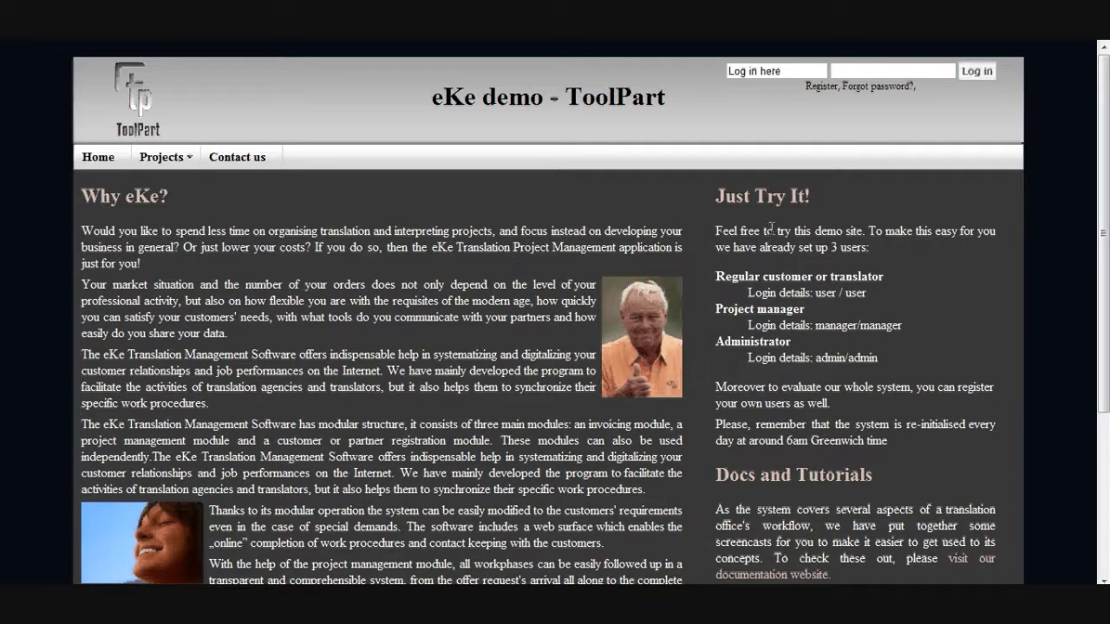
Step: Log in with the French translator's username and credentials
left_click(789, 69)
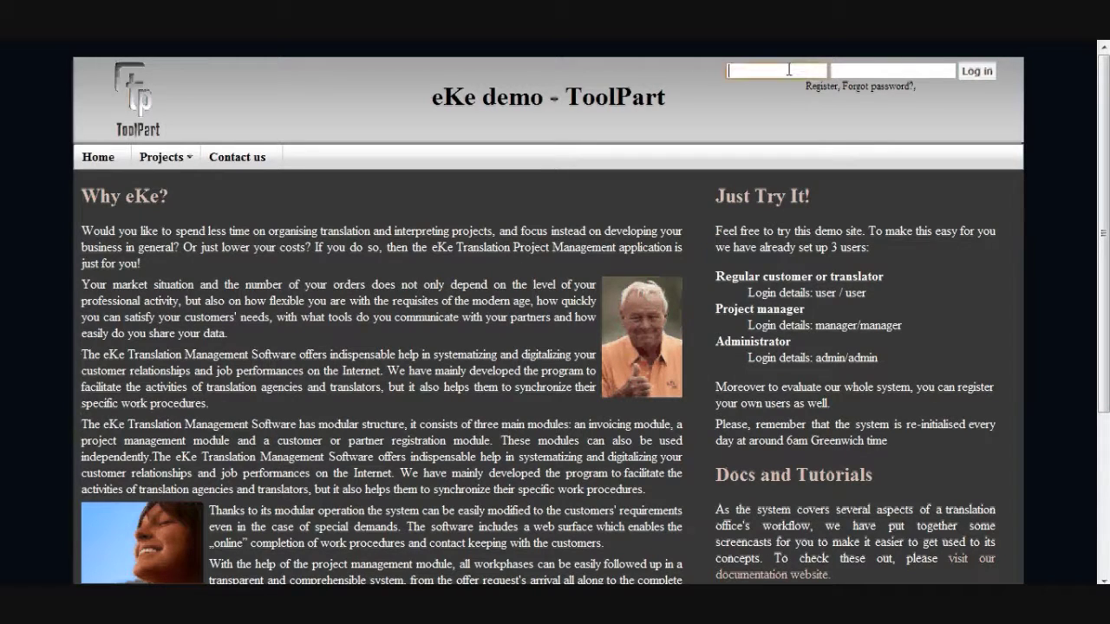
type("french")
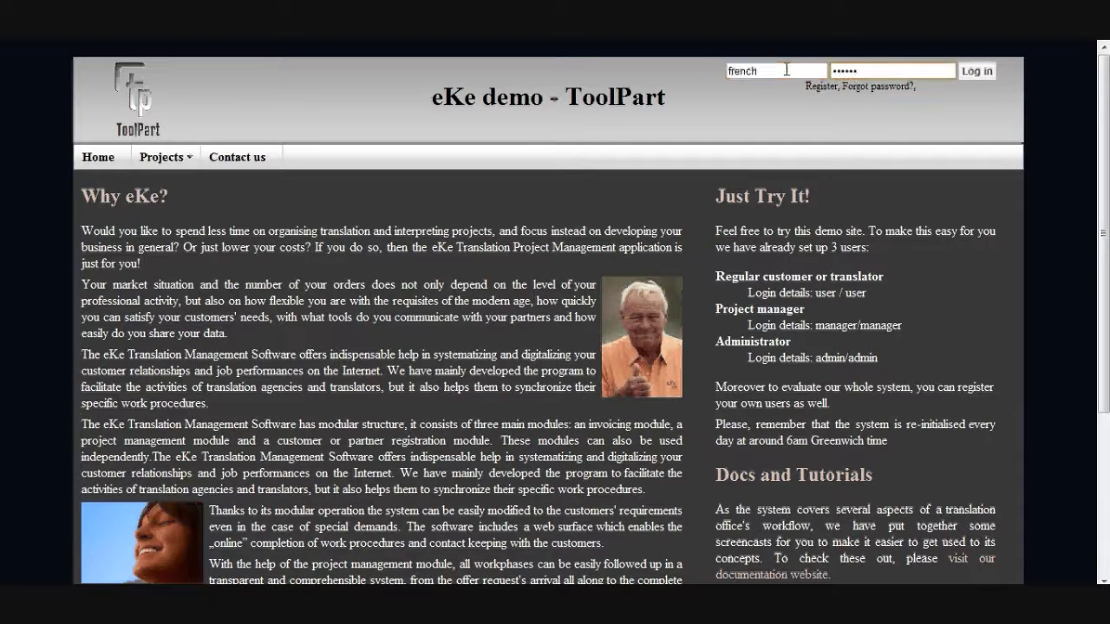
key("Return")
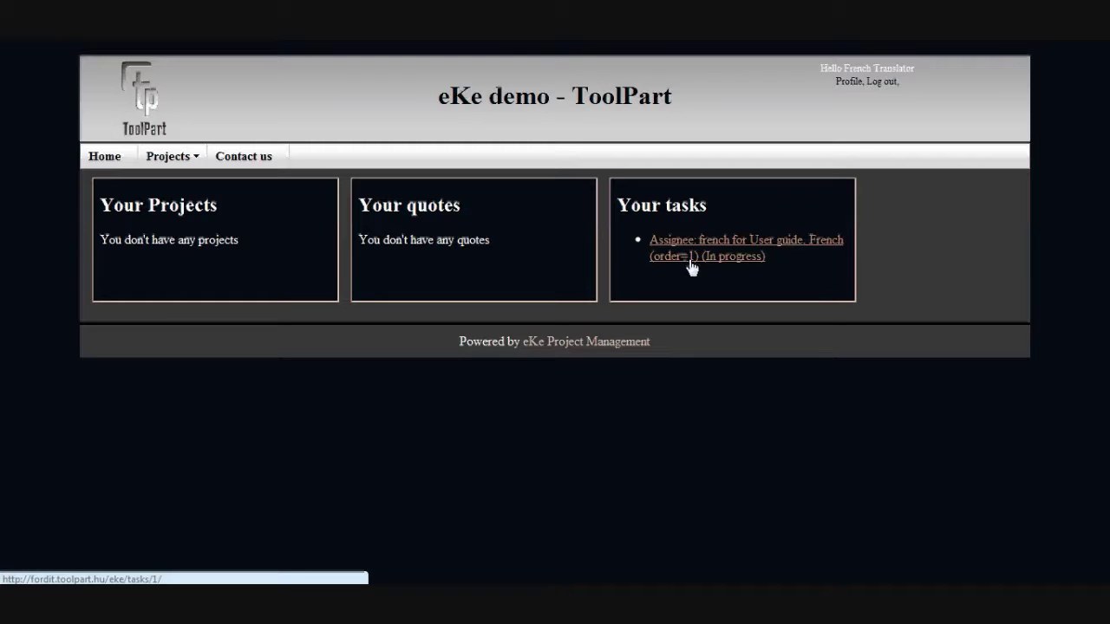
Step: Open the User guide French task and switch to its Modify task upload form
left_click(731, 258)
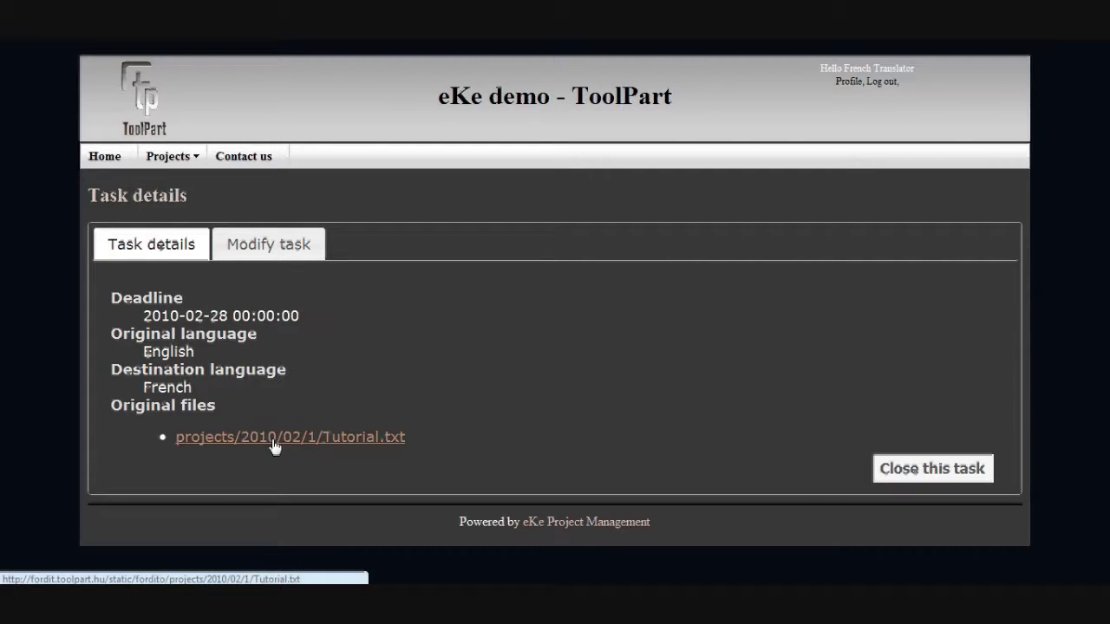
left_click(277, 253)
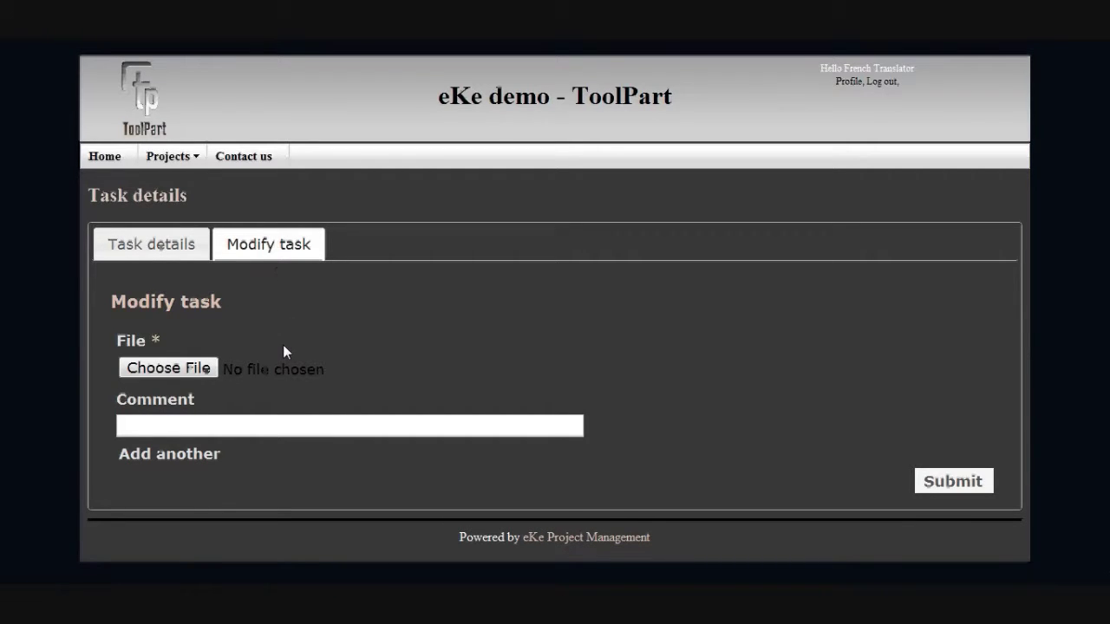
Step: Select Tutorial_french.txt and submit it as the French task's translated file
left_click(168, 368)
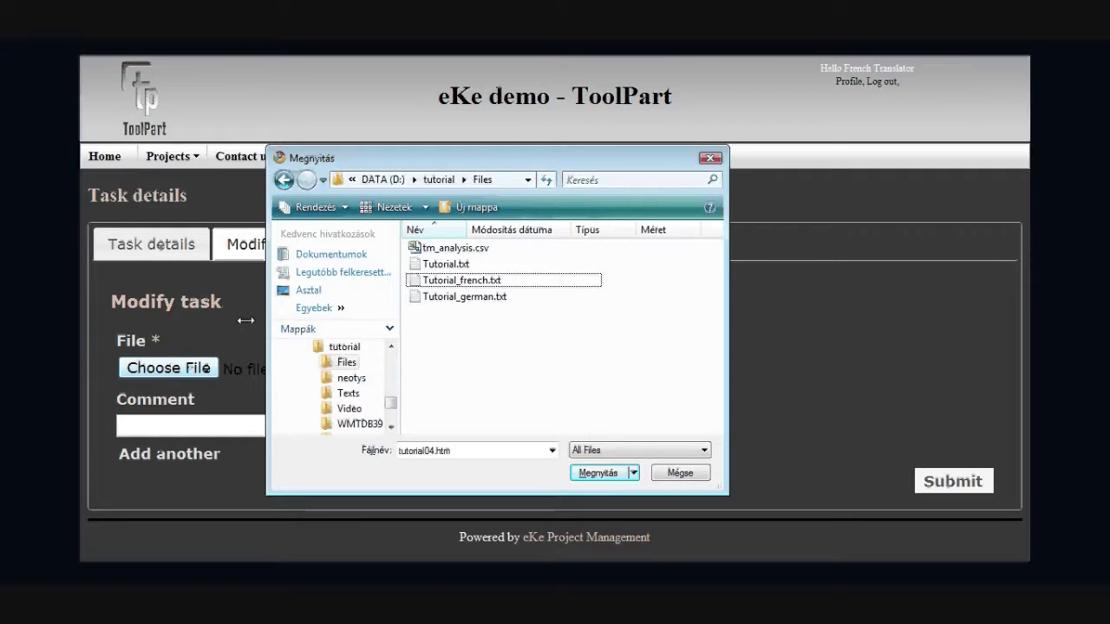
double_click(455, 280)
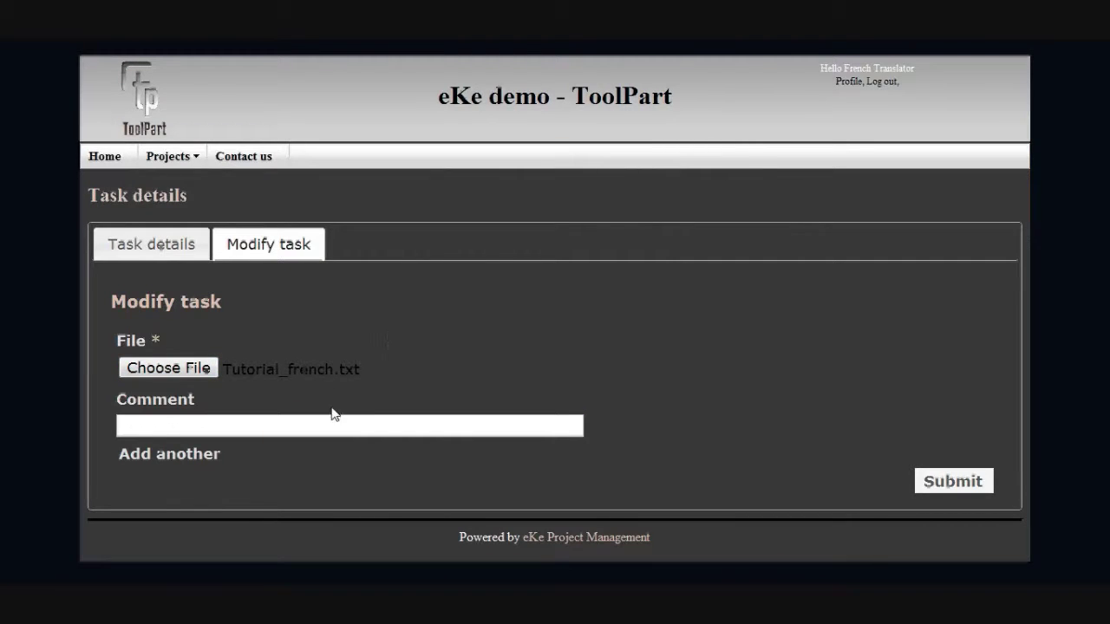
left_click(951, 481)
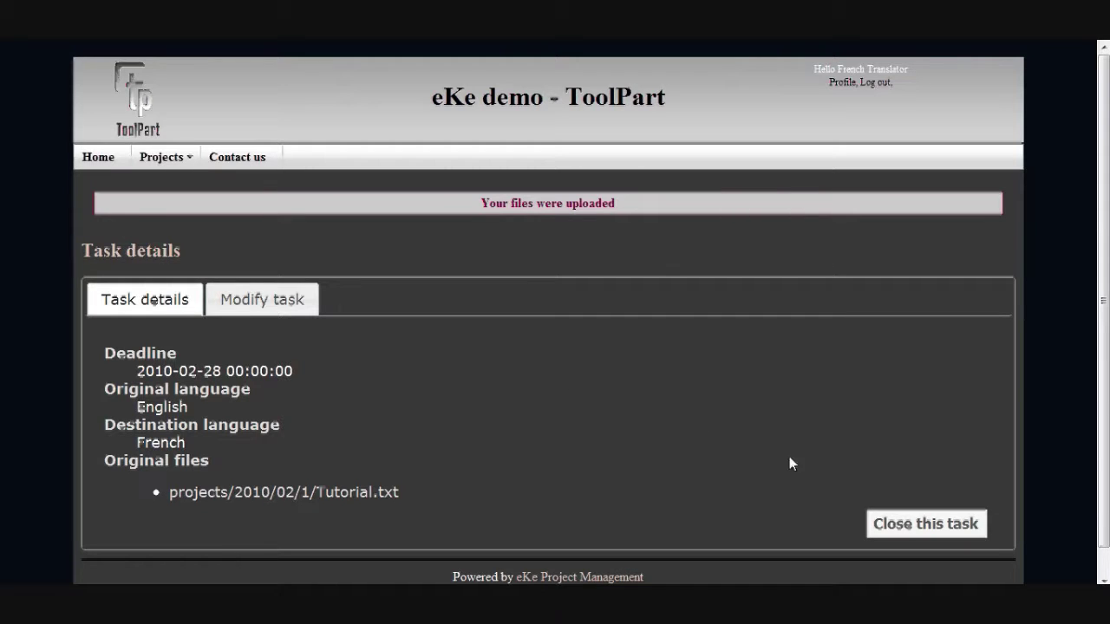
Step: Close the French translation task, log out, and log back in as the manager
left_click(918, 524)
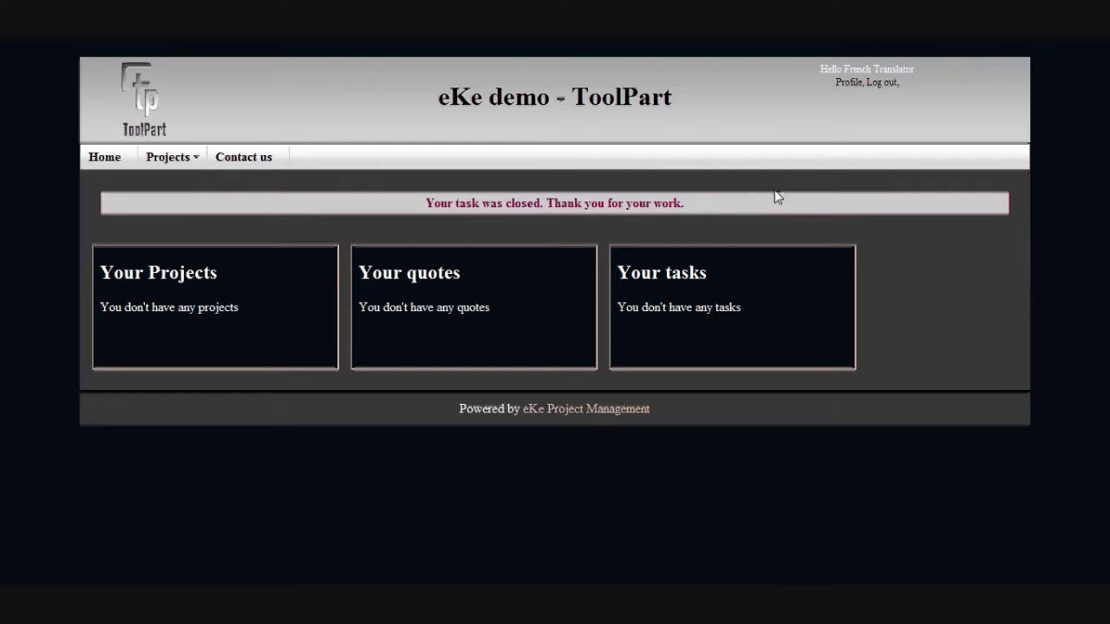
left_click(882, 87)
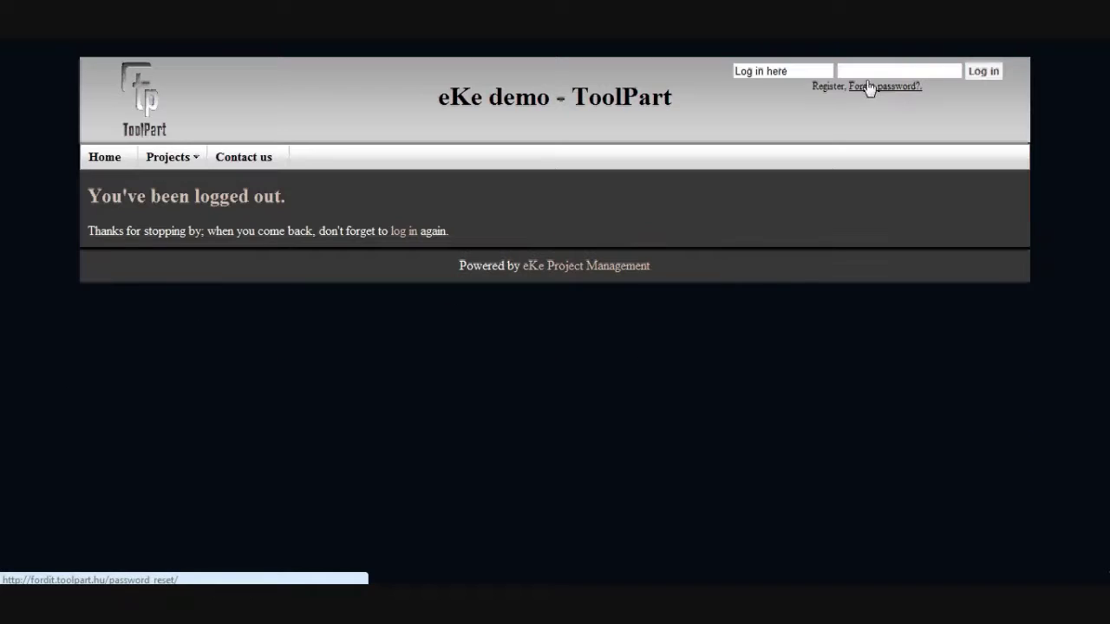
left_click(812, 70)
type("manager")
key("Tab")
type("manager")
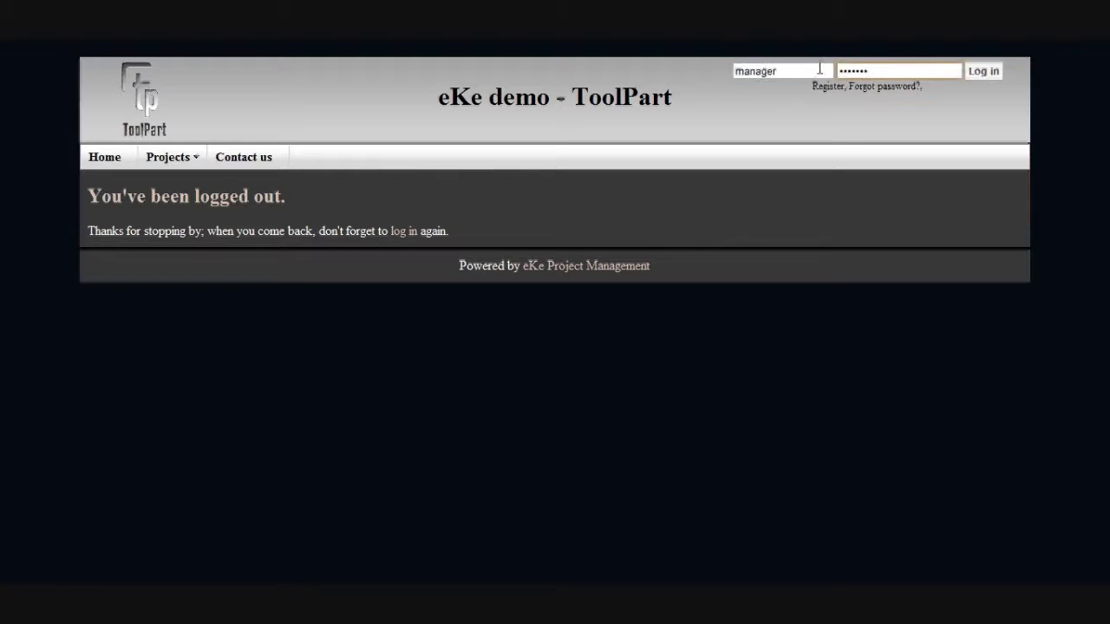
key("Return")
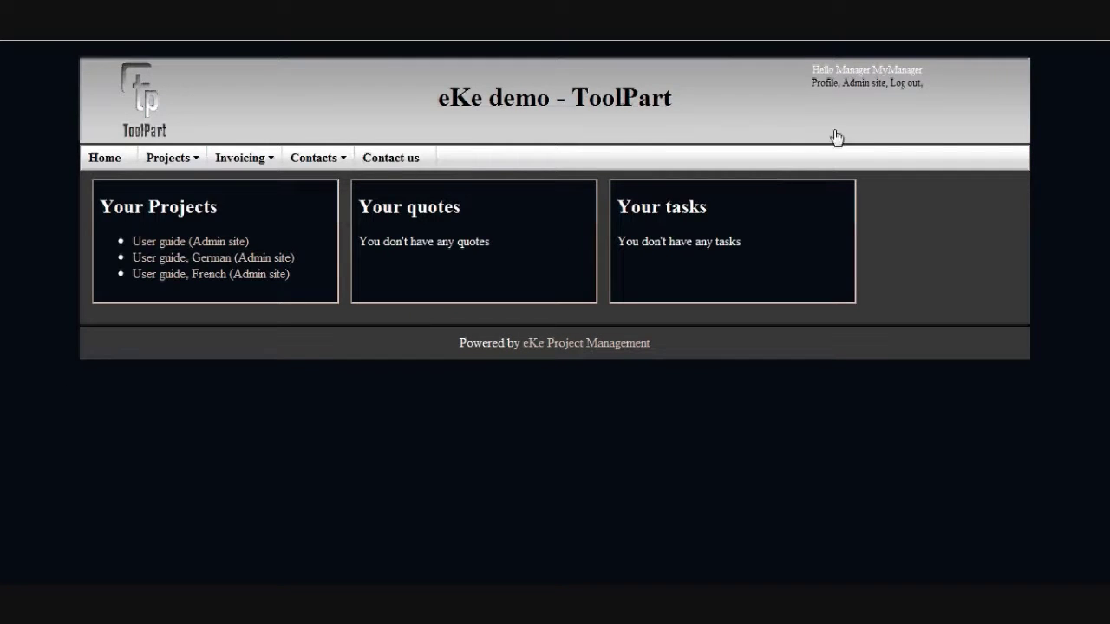
Step: Go to the Admin site and open the Assignees list in the Eke section
left_click(861, 84)
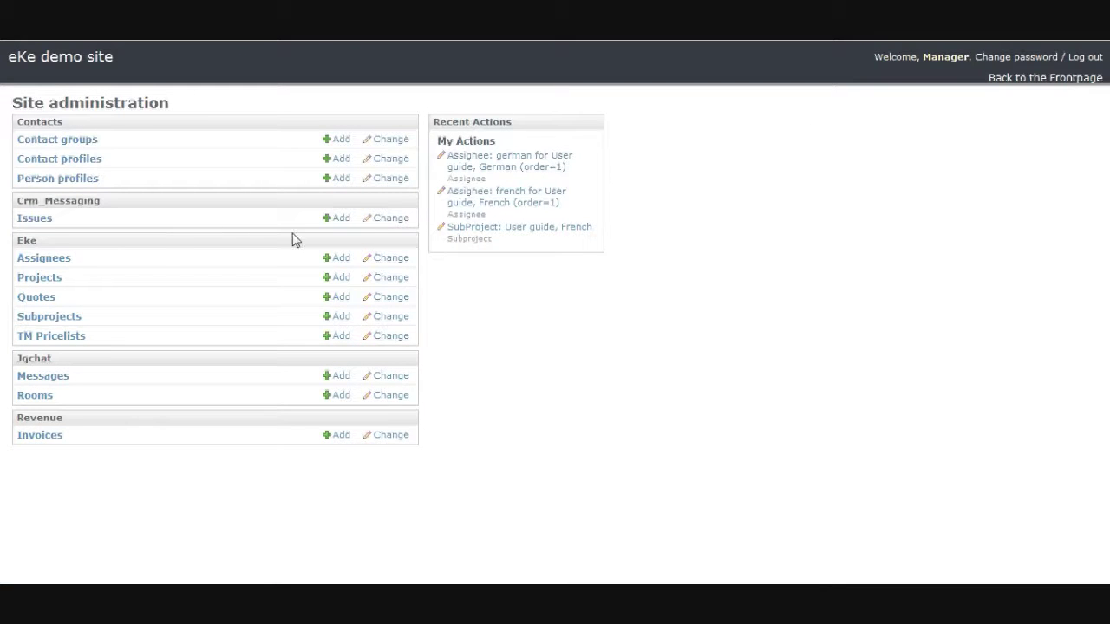
left_click(48, 262)
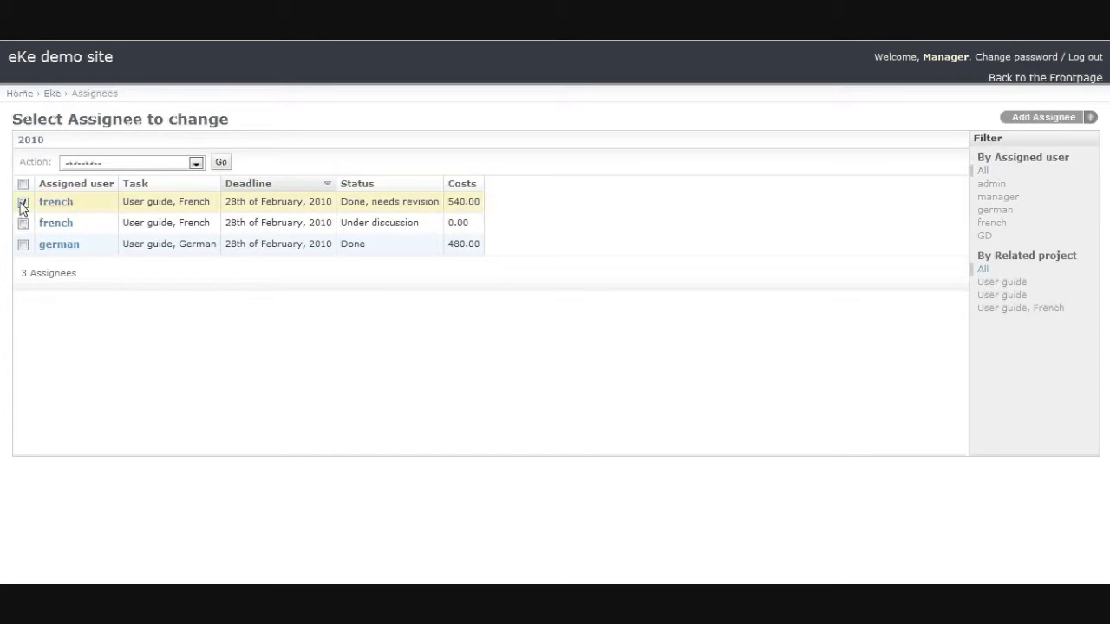
Step: Apply the Finish task action to the checked French task, then return to the Eke overview
left_click(119, 163)
left_click(111, 199)
left_click(220, 163)
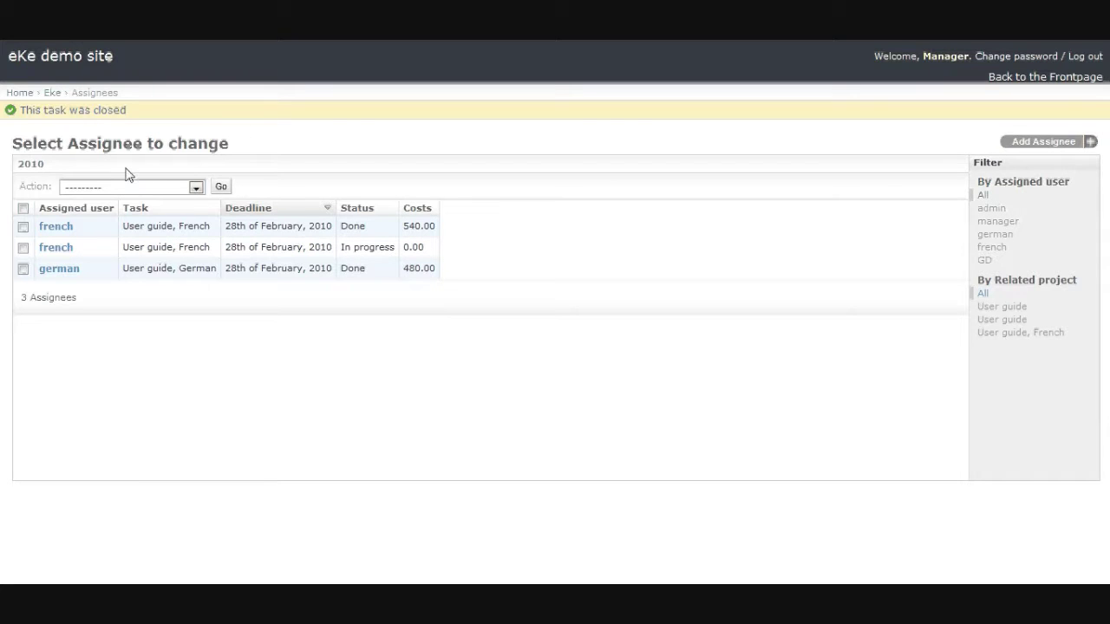
left_click(52, 93)
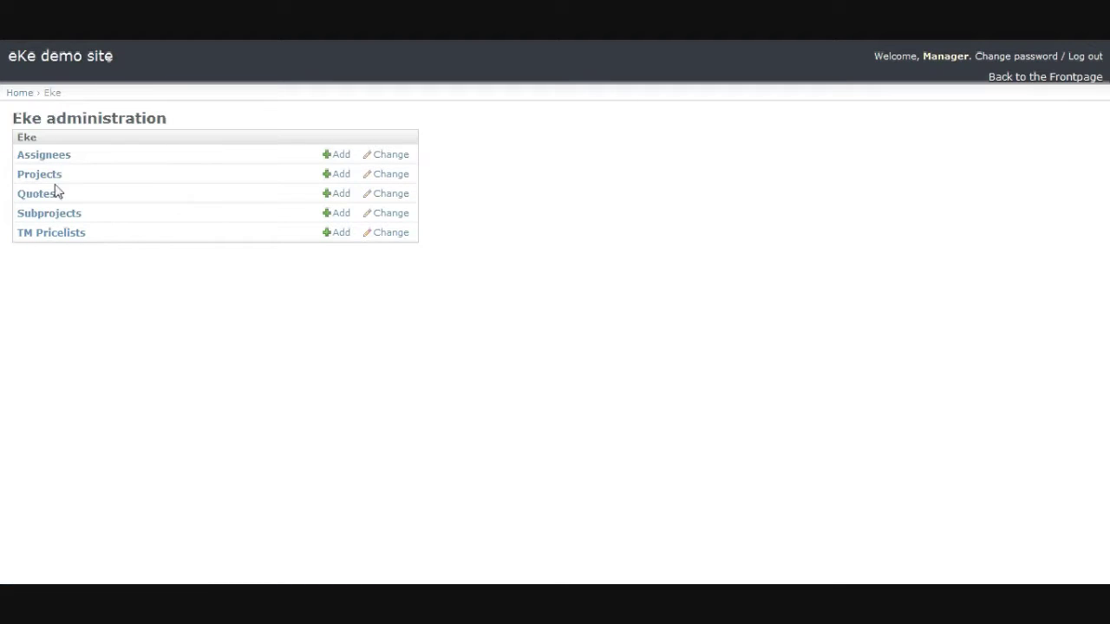
Step: Review the subprojects' statuses, then go back to the Assignees list
left_click(47, 214)
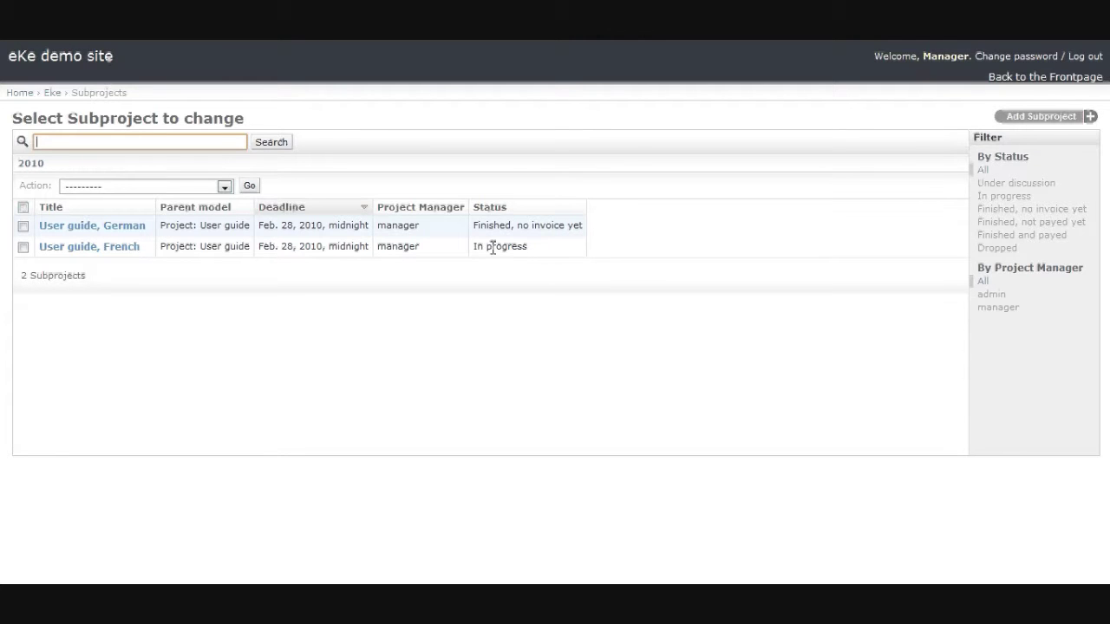
left_click(293, 319)
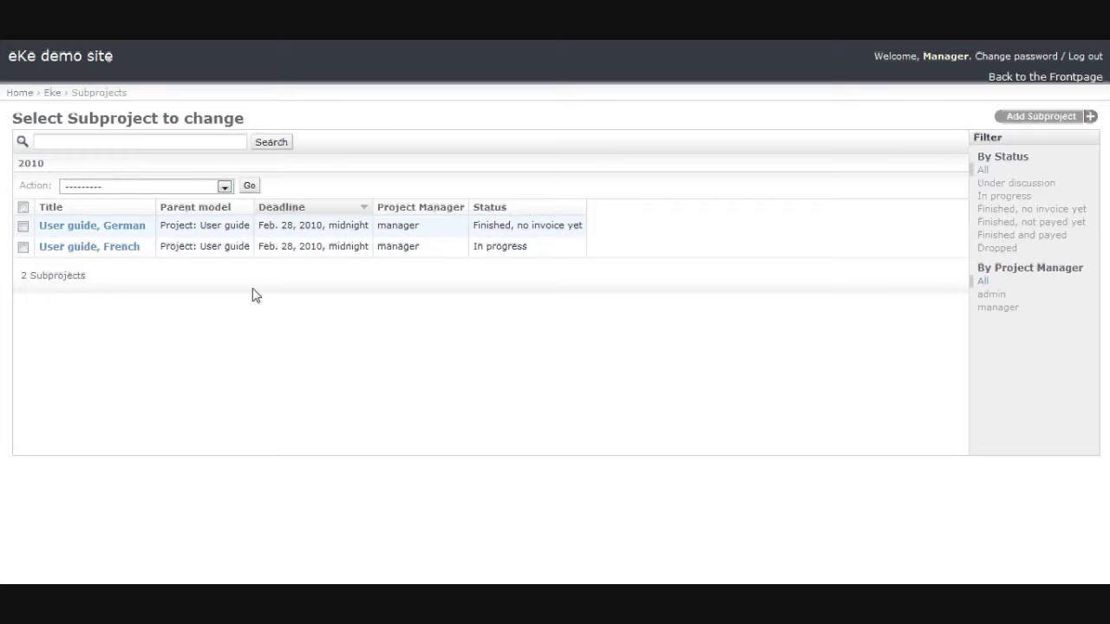
left_click(53, 96)
left_click(46, 157)
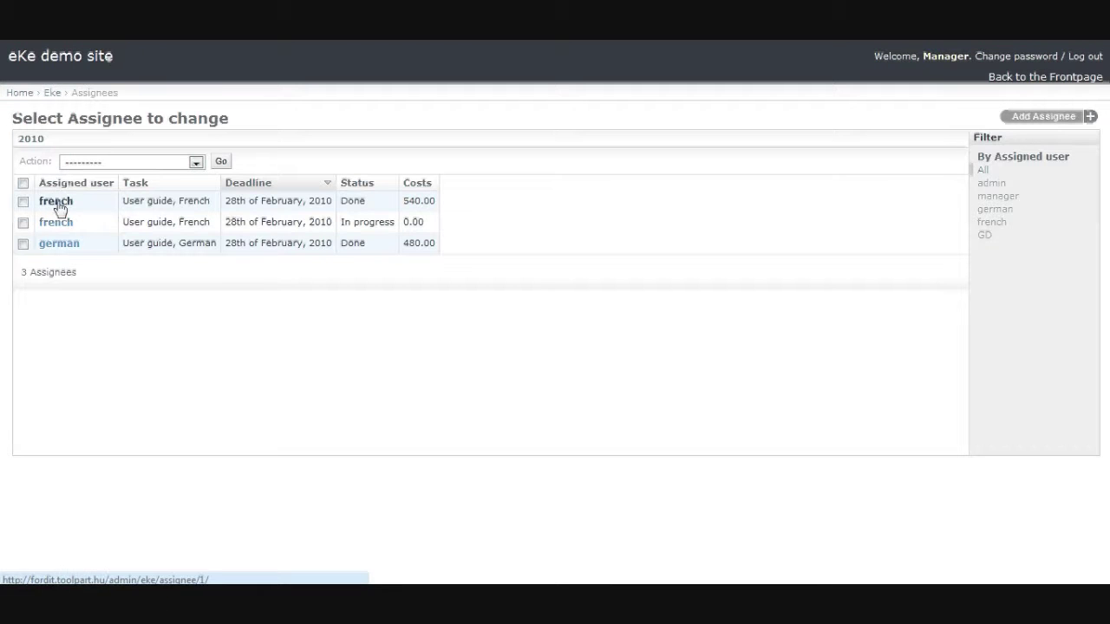
Step: Mark the second, in-progress French task Done with Finish task, then return to Eke administration
left_click(59, 224)
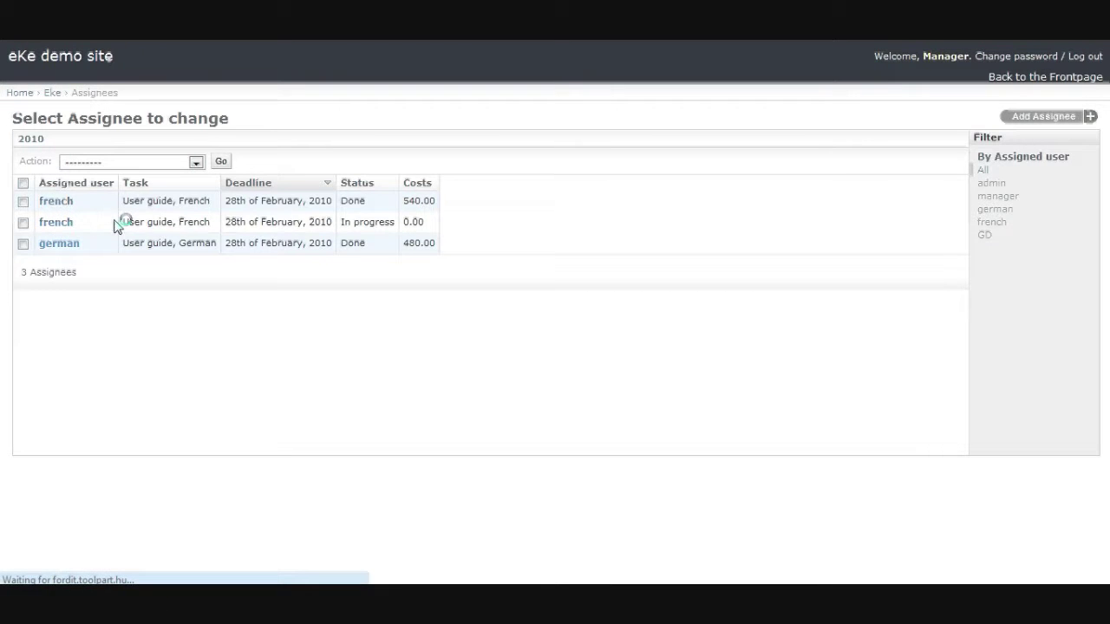
left_click(23, 224)
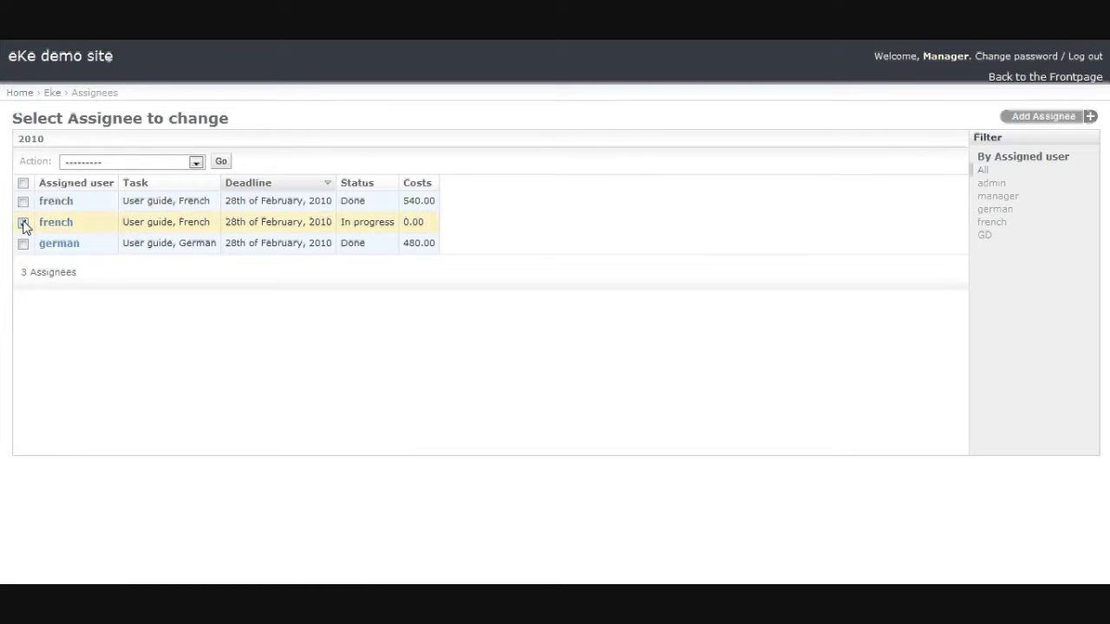
left_click(158, 165)
left_click(136, 196)
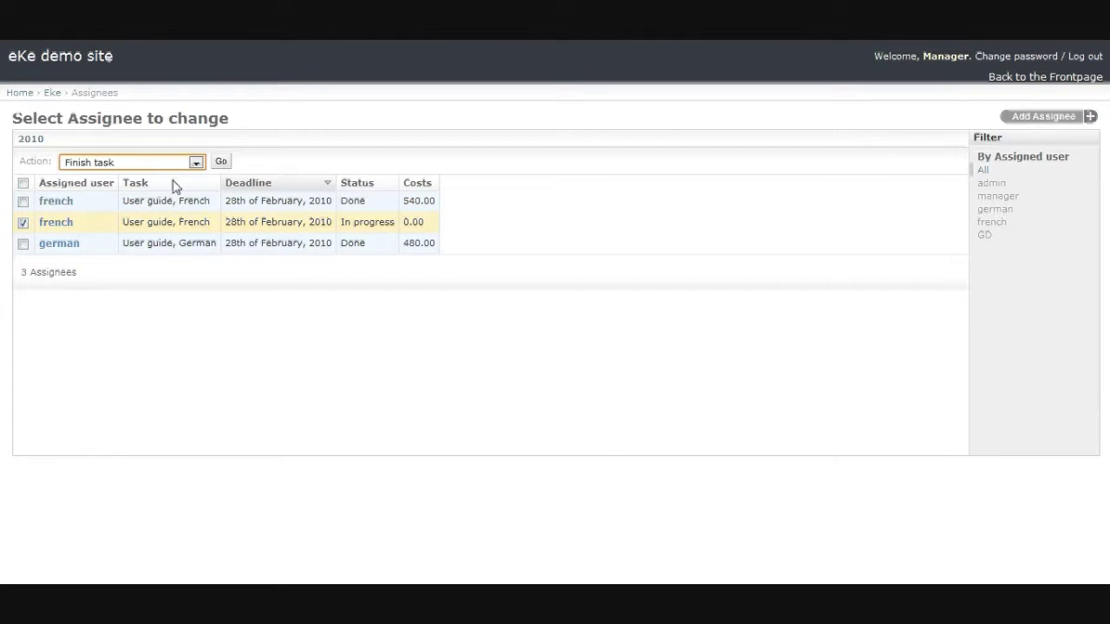
left_click(221, 162)
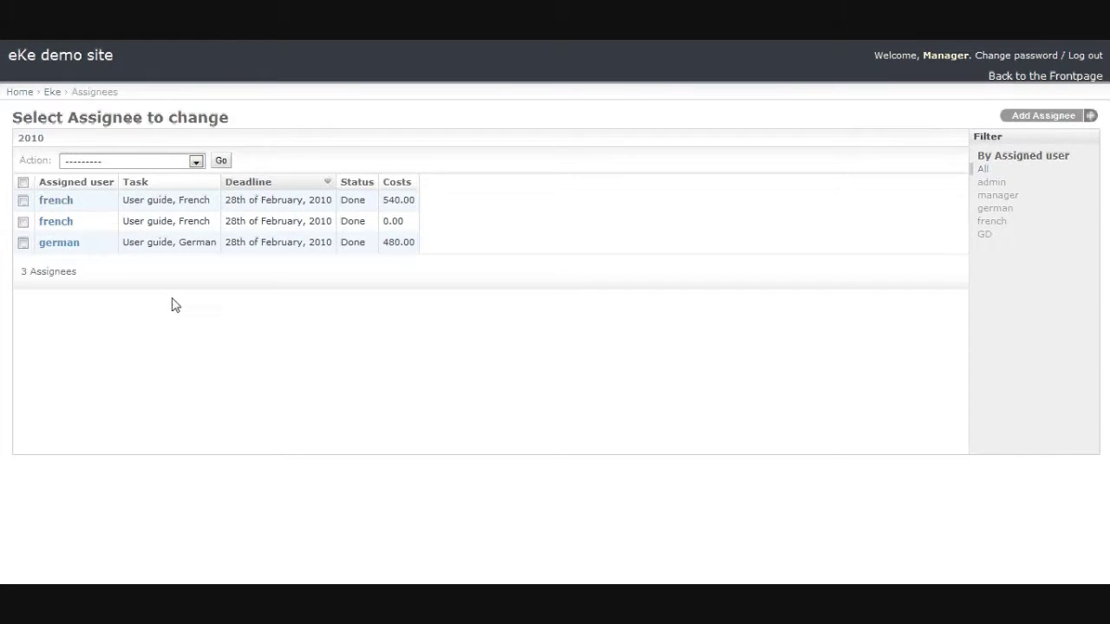
left_click(53, 96)
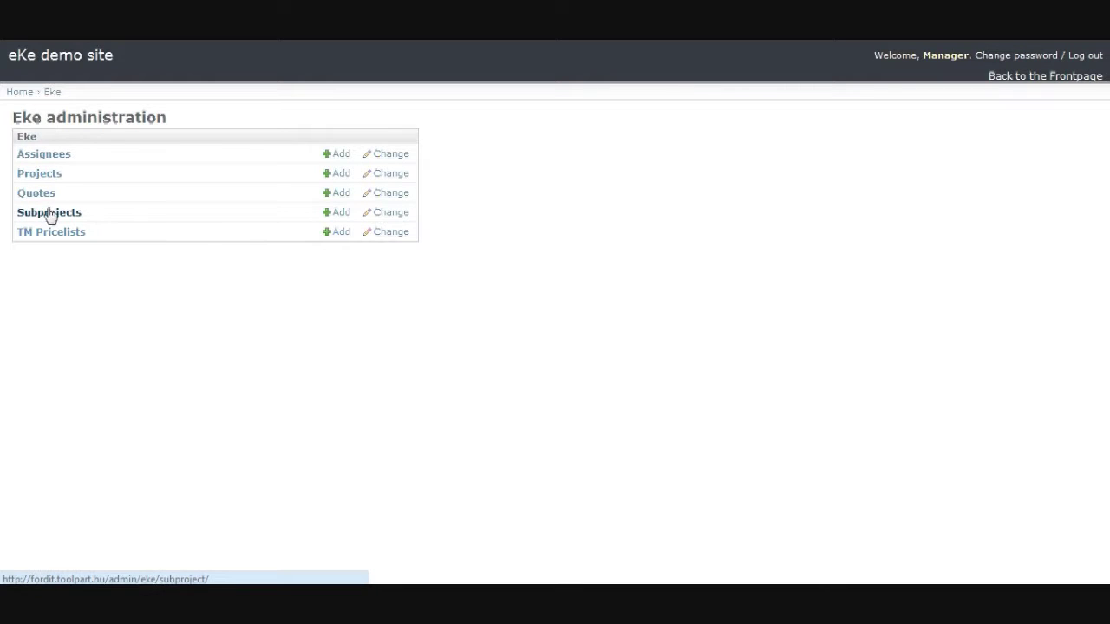
Step: Open the User guide project from Projects and scroll down to its Translated Files
left_click(47, 213)
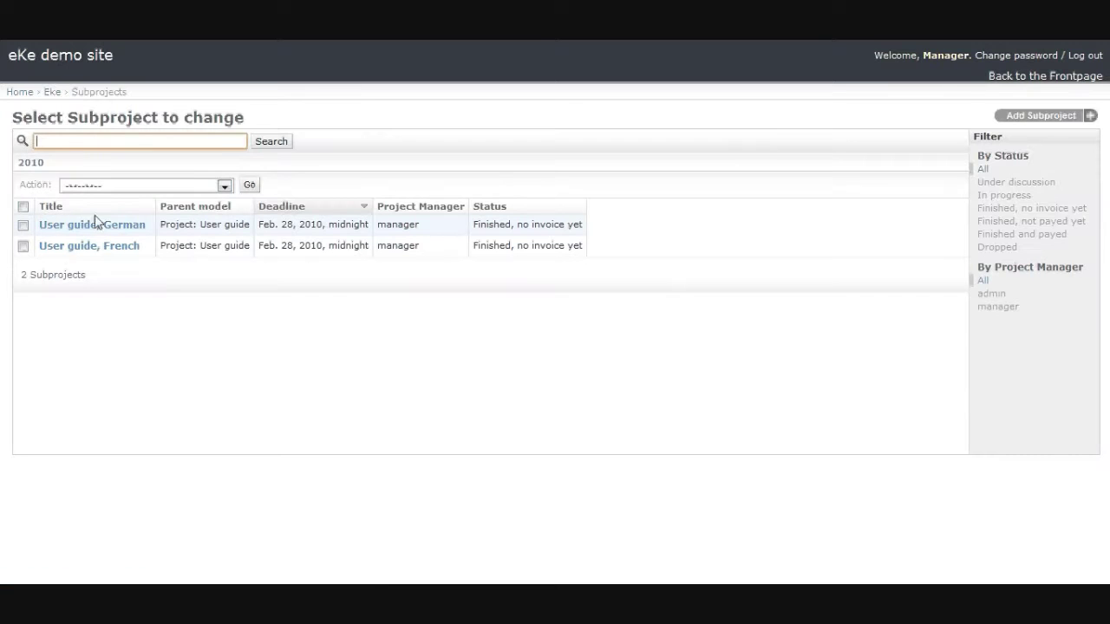
left_click(52, 95)
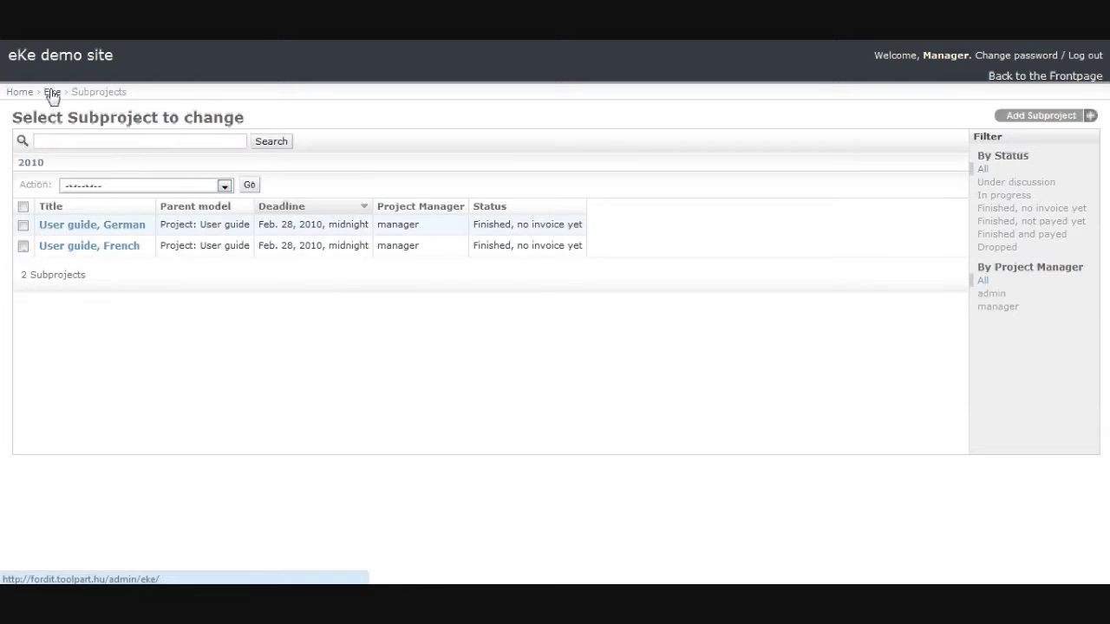
left_click(44, 179)
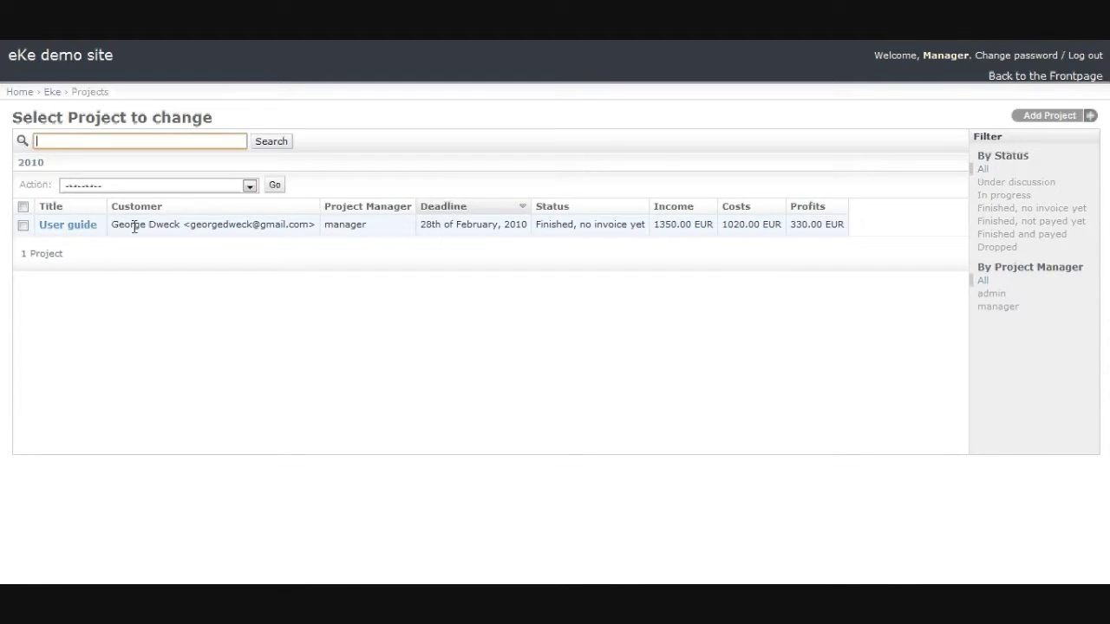
left_click(80, 228)
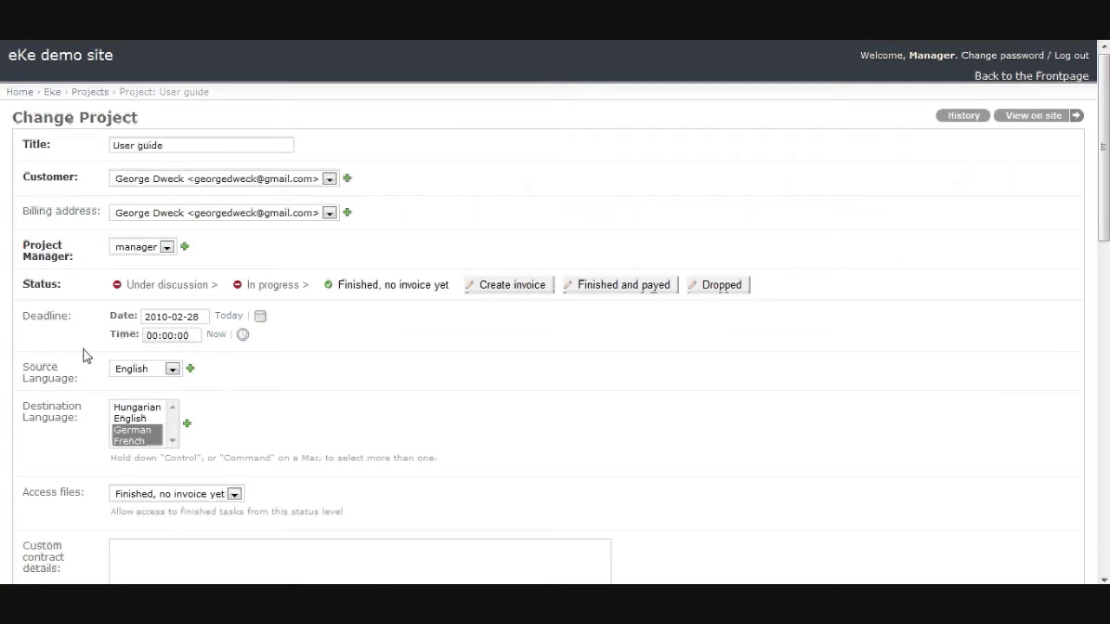
scroll(84, 364, "down", 4)
scroll(84, 368, "down", 6)
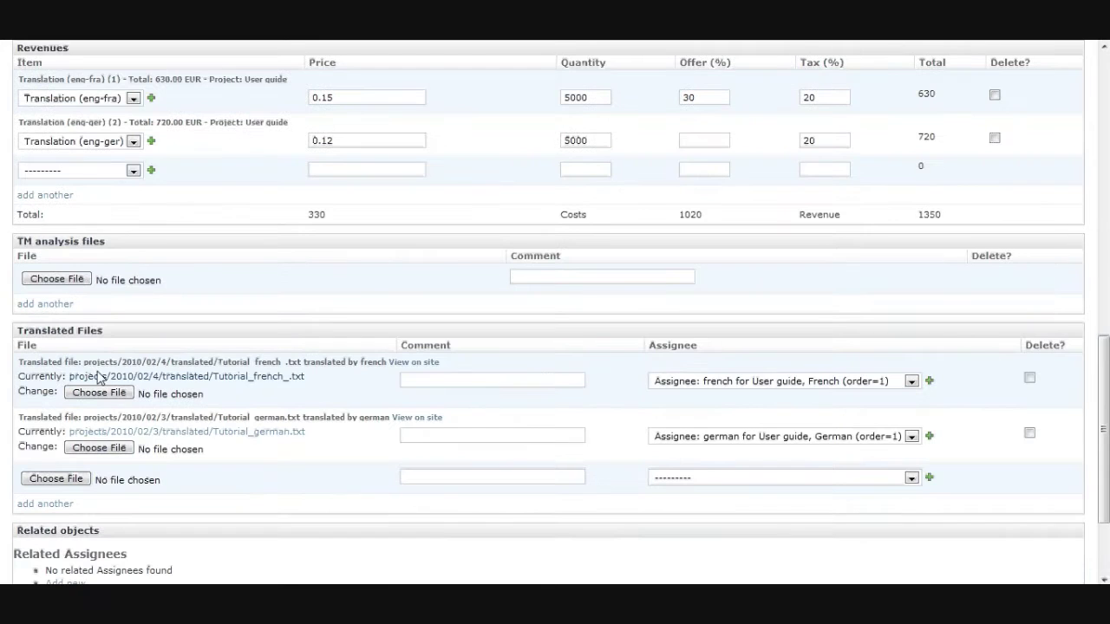